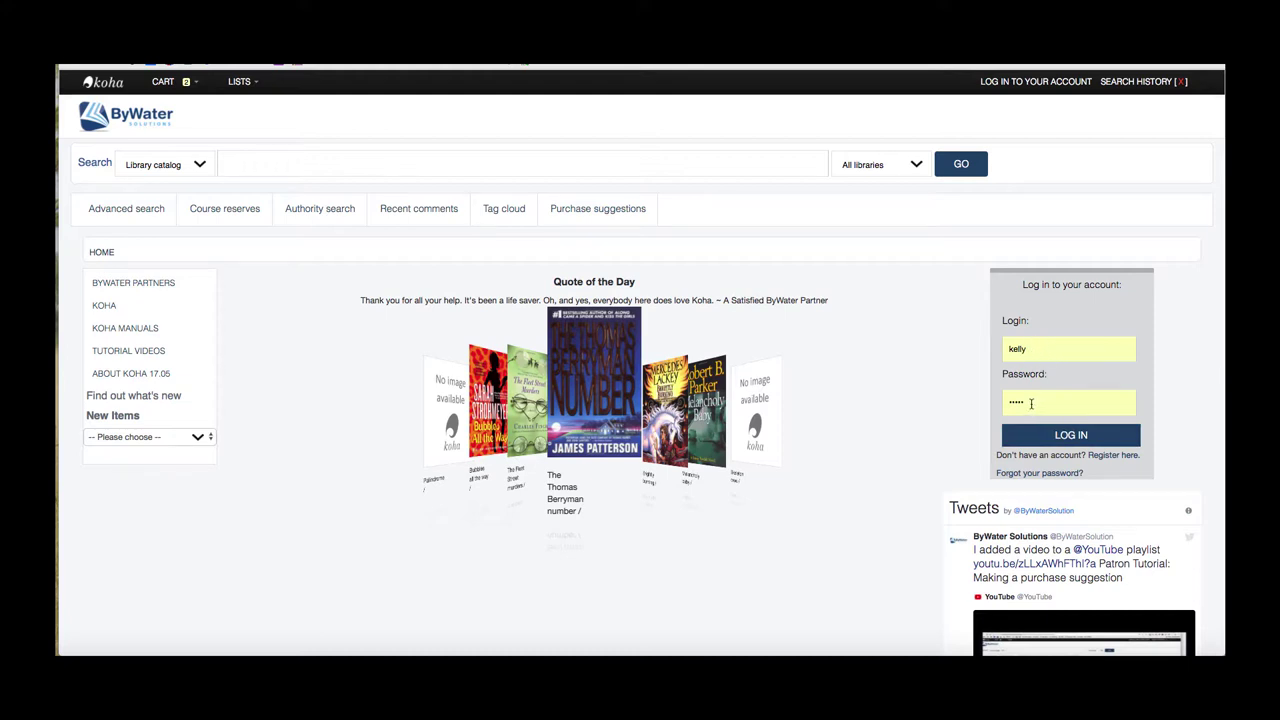
Step: Log in to the account and search the catalog for 'uncommon type'
{"action": "left_click", "coordinate": [1037, 439]}
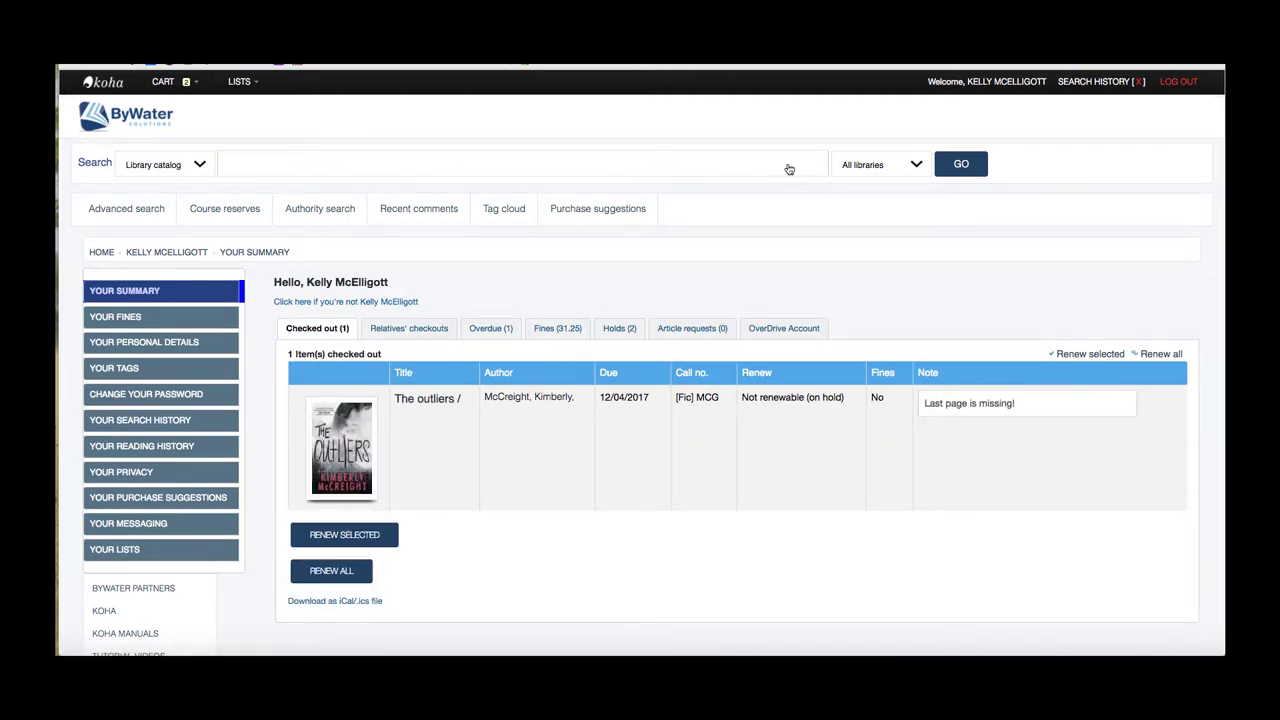
{"action": "left_click", "coordinate": [231, 167]}
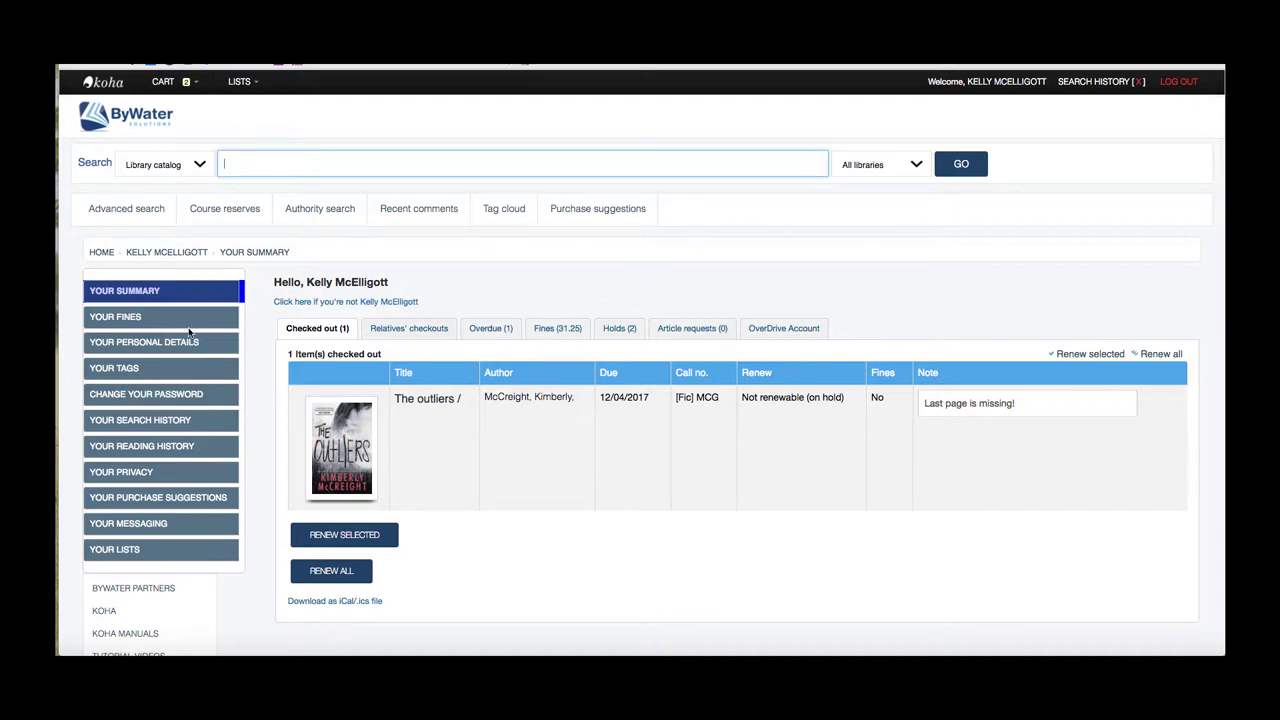
{"action": "type", "text": "uncommon type"}
{"action": "left_click", "coordinate": [962, 168]}
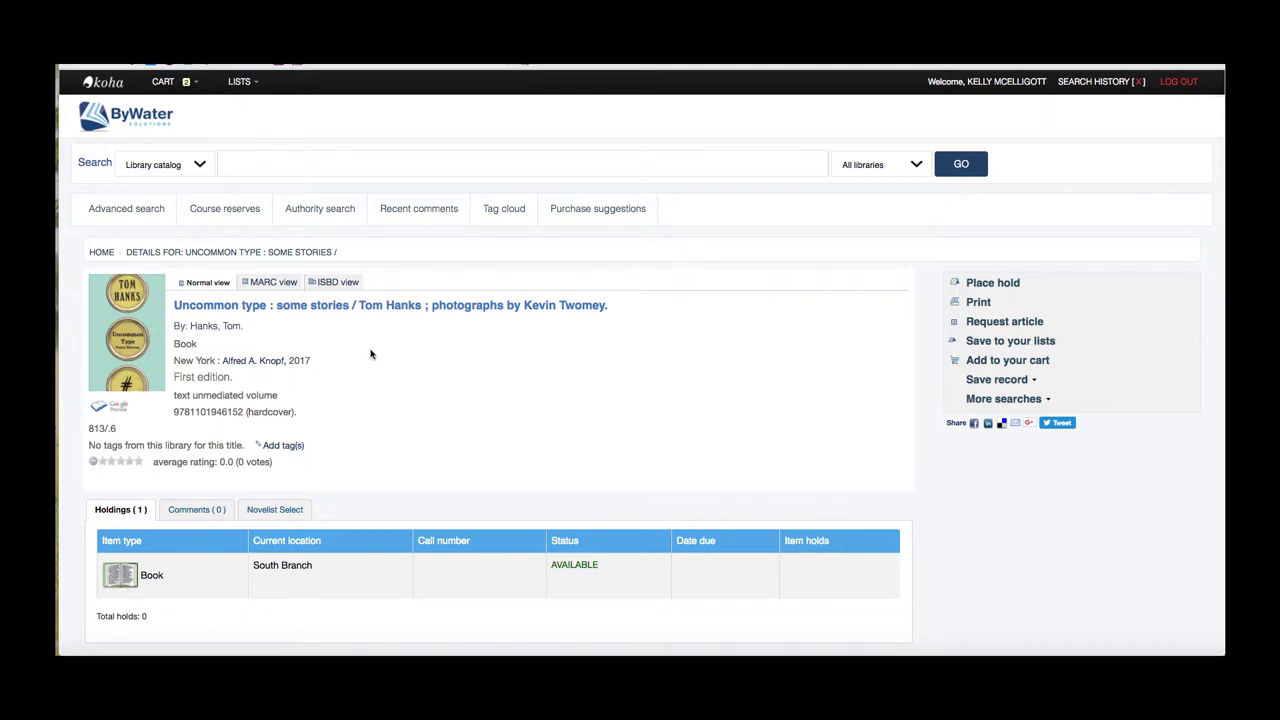
Step: Place a hold on Uncommon type : some stories for pickup at West Branch
{"action": "left_click", "coordinate": [991, 286]}
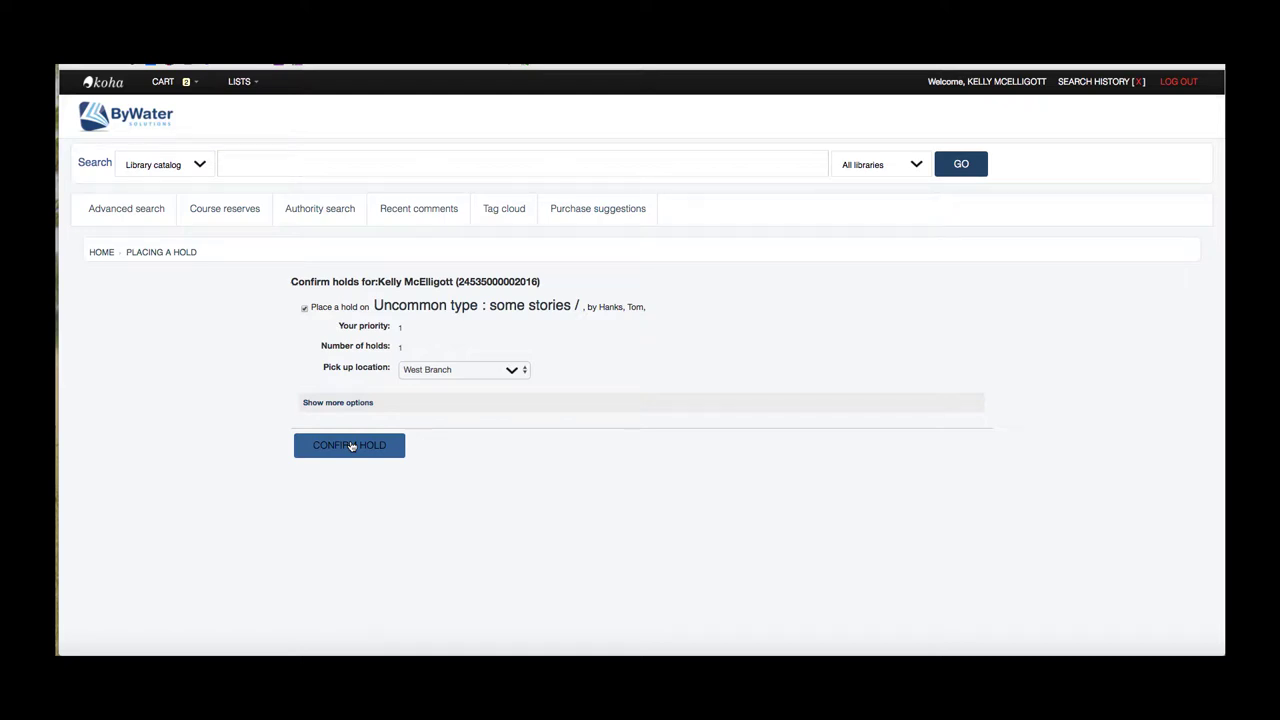
{"action": "left_click", "coordinate": [476, 370]}
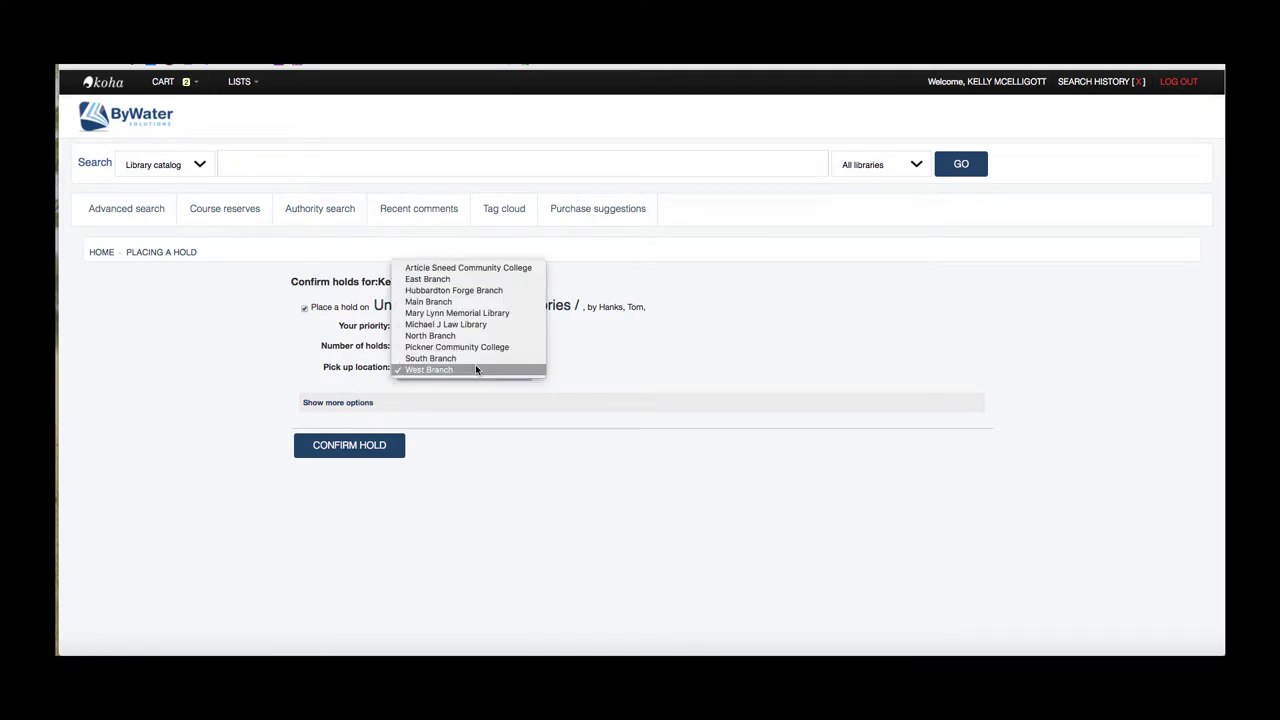
{"action": "left_click", "coordinate": [412, 370]}
{"action": "left_click", "coordinate": [360, 446]}
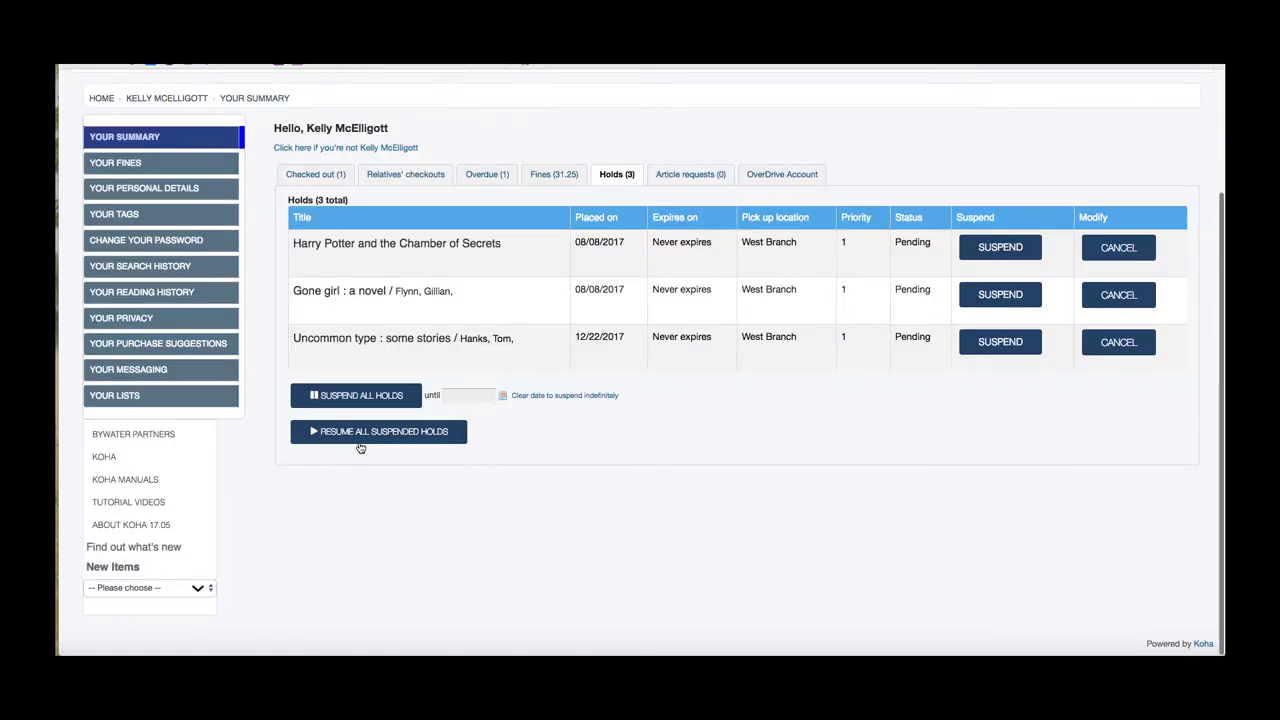
{"action": "scroll", "coordinate": [591, 456], "scroll_direction": "up", "scroll_amount": 2}
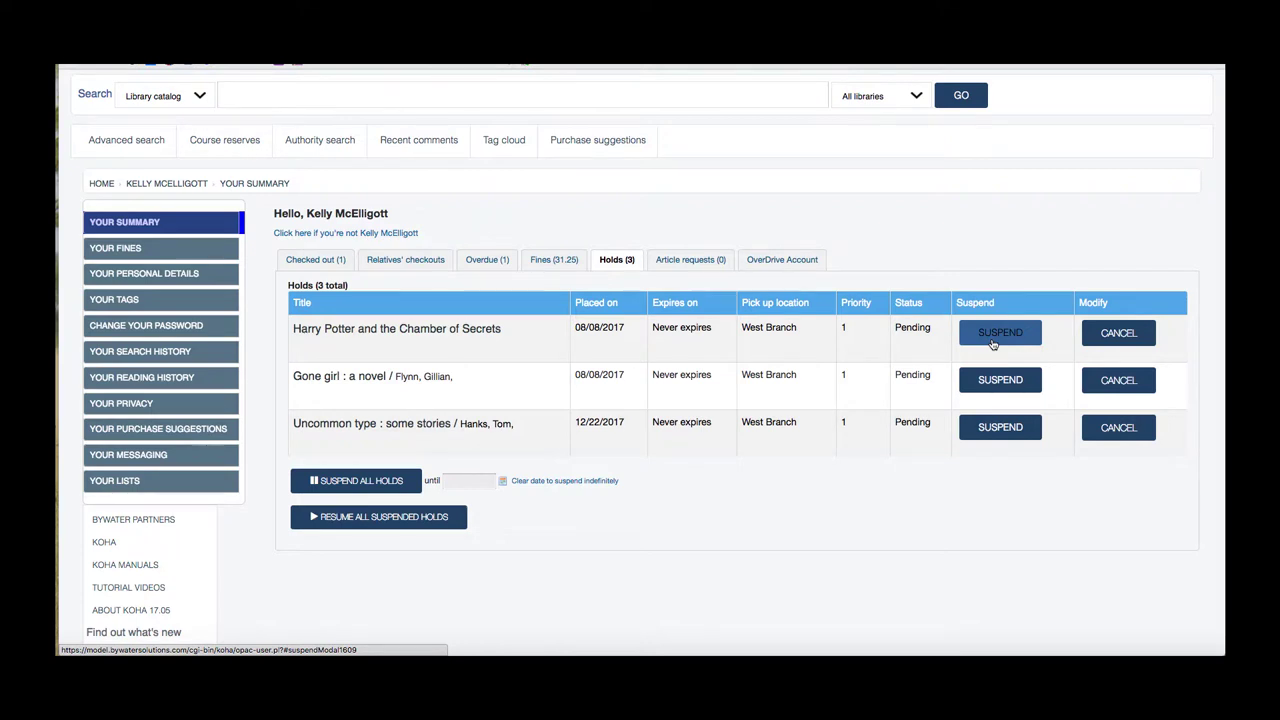
{"action": "left_click", "coordinate": [1000, 428]}
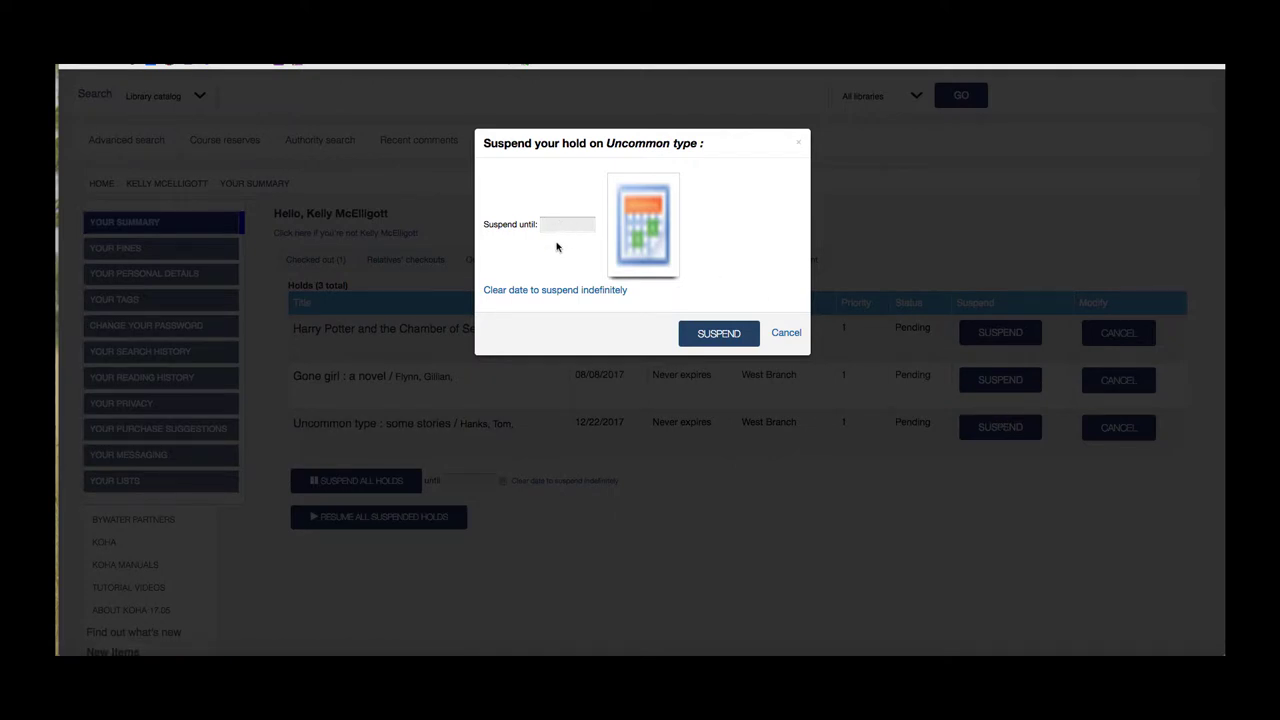
{"action": "left_click", "coordinate": [784, 333]}
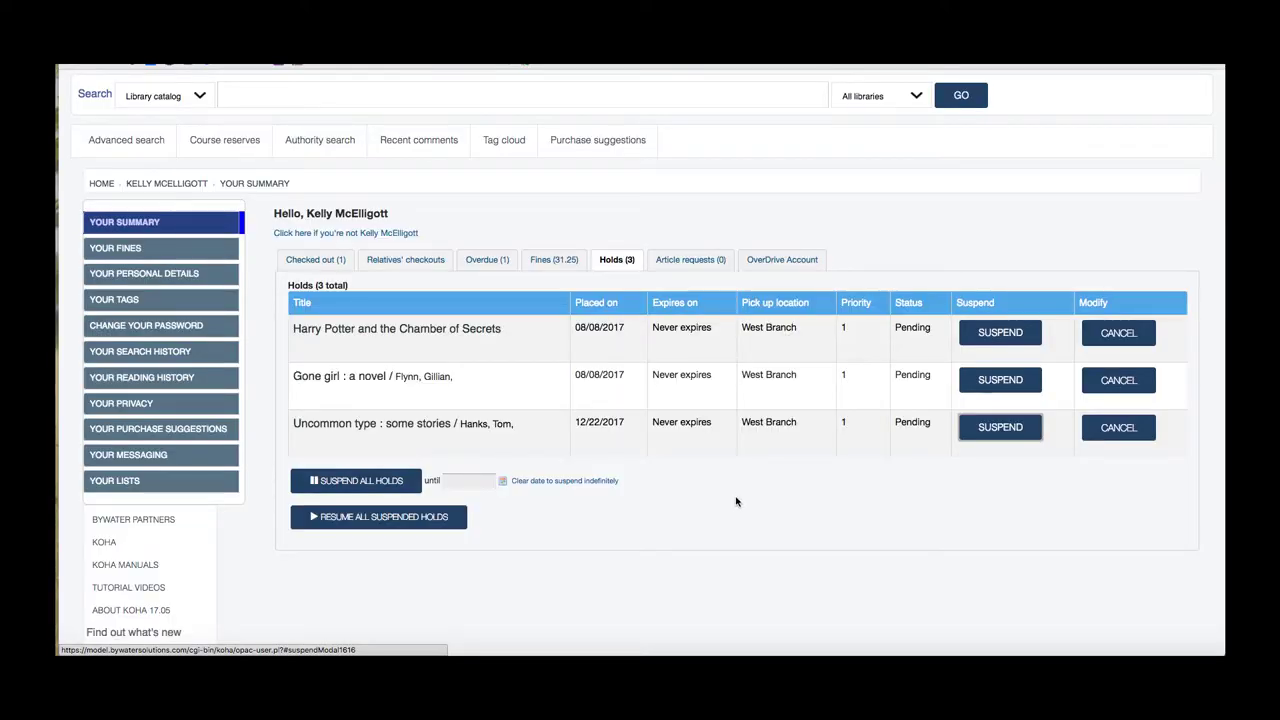
{"action": "scroll", "coordinate": [651, 457], "scroll_direction": "up", "scroll_amount": 2}
Step: Search the catalog for 'on the run'
{"action": "left_click", "coordinate": [270, 165]}
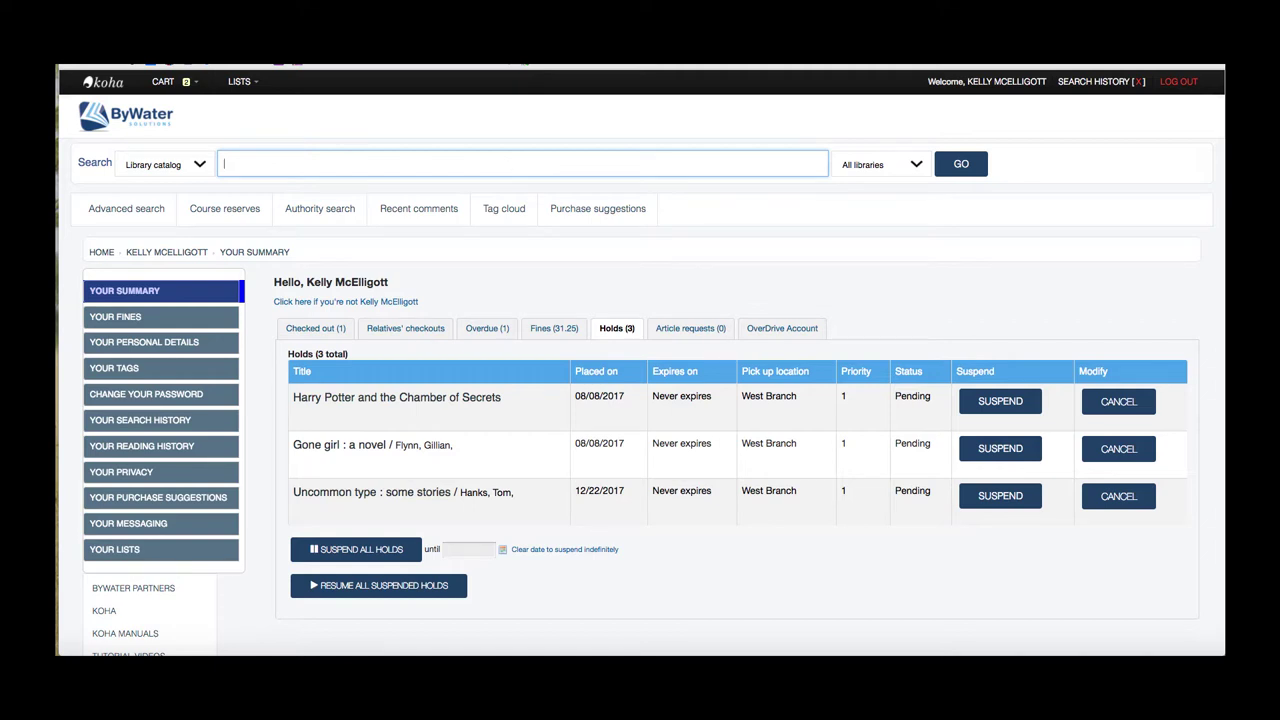
{"action": "type", "text": "on the run"}
{"action": "key", "text": "Return"}
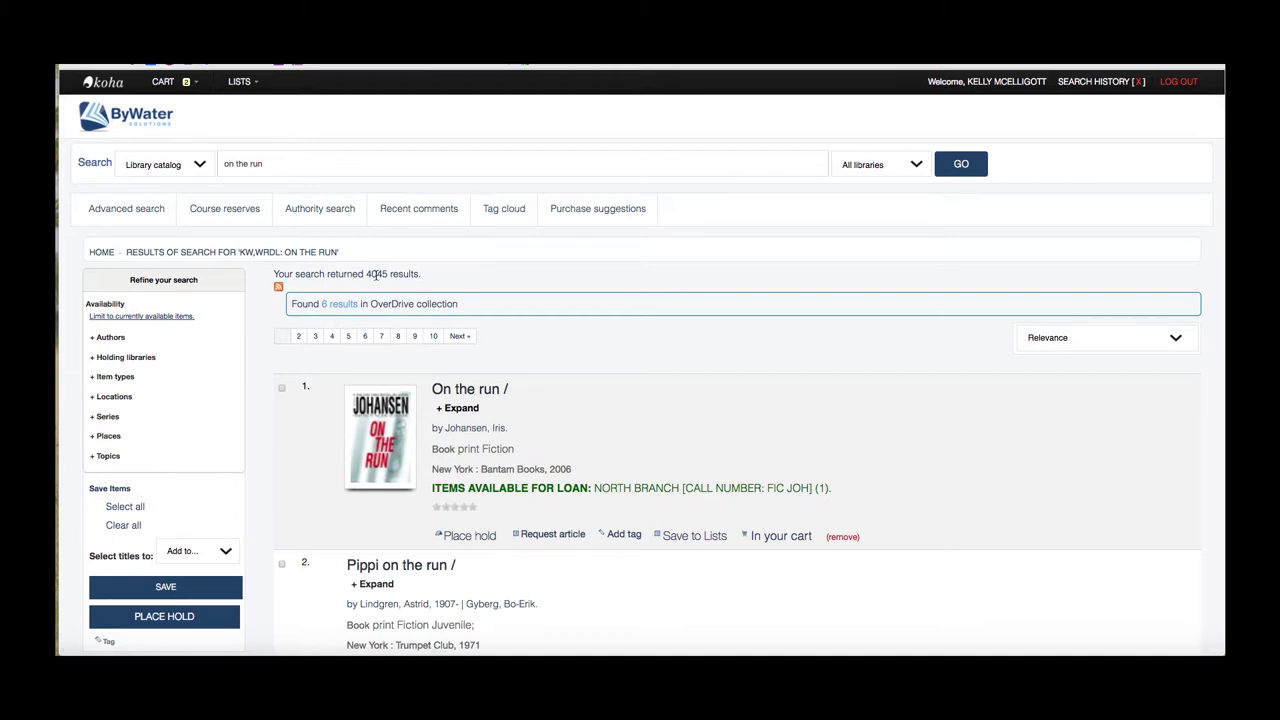
Step: Place a West Branch hold on On the run by Iris Johansen
{"action": "scroll", "coordinate": [514, 304], "scroll_direction": "down", "scroll_amount": 3}
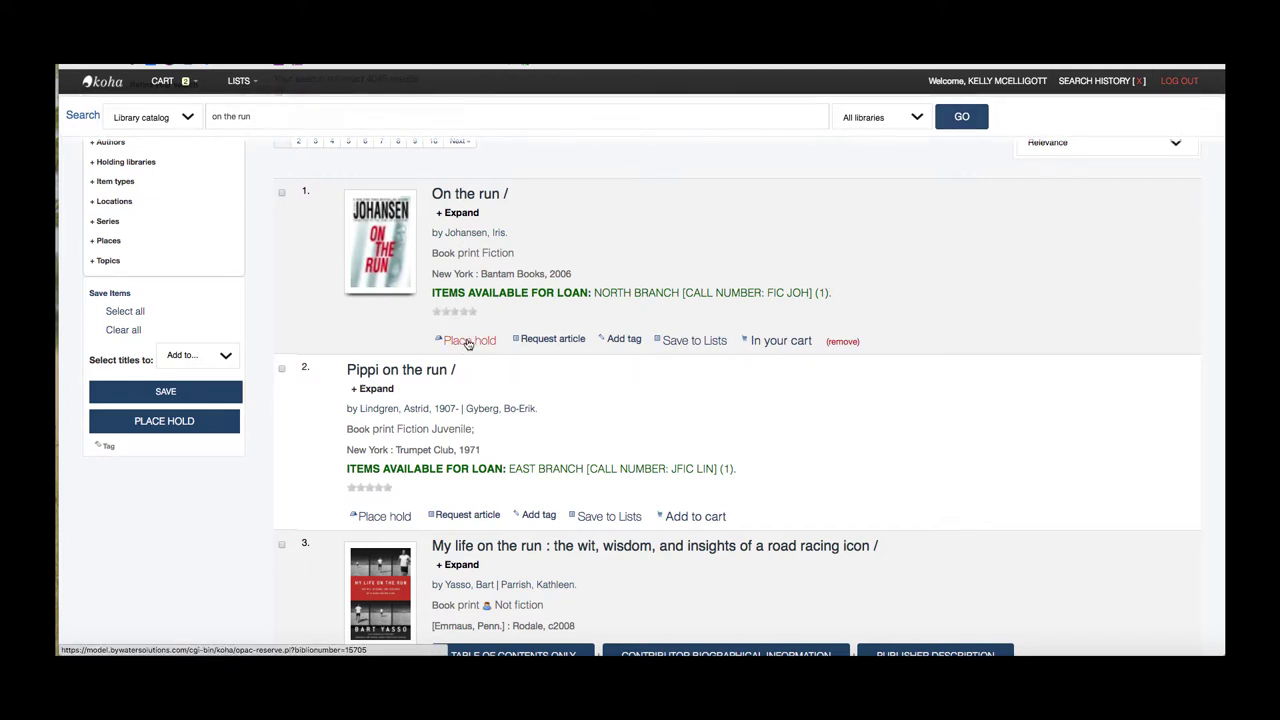
{"action": "left_click", "coordinate": [469, 340]}
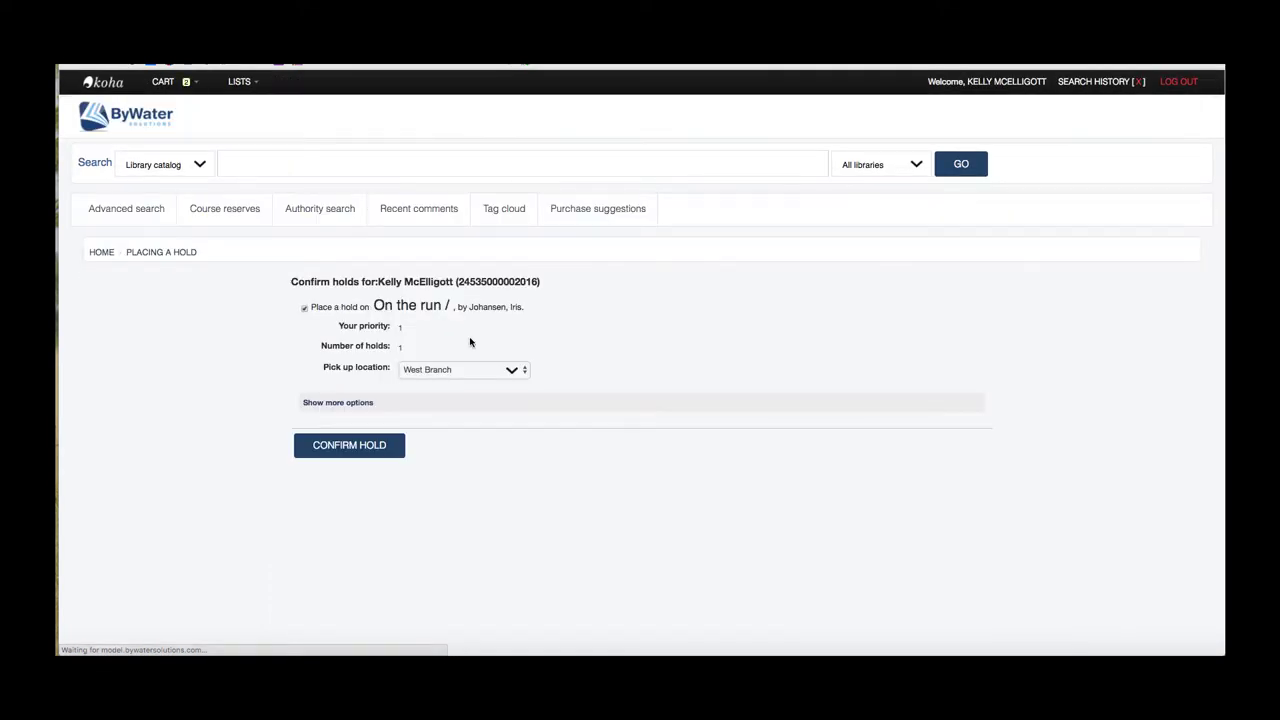
{"action": "scroll", "coordinate": [277, 423], "scroll_direction": "down", "scroll_amount": 1}
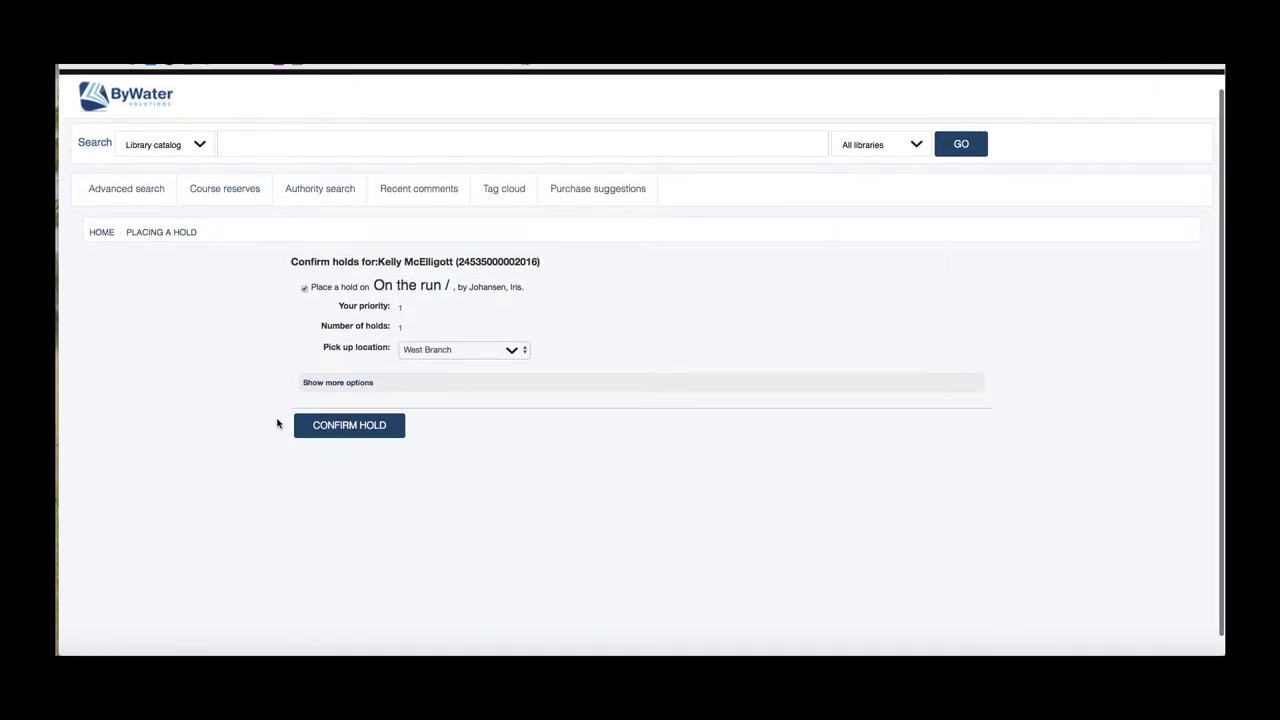
{"action": "left_click", "coordinate": [365, 423]}
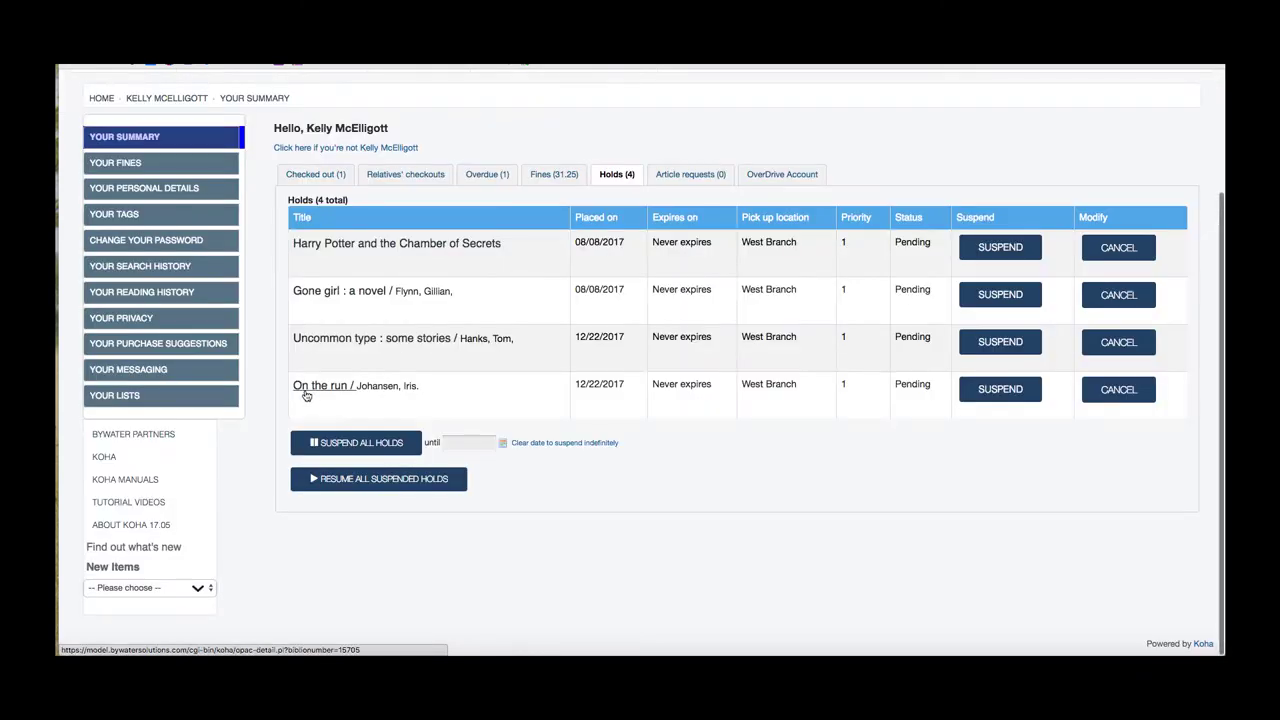
{"action": "scroll", "coordinate": [323, 203], "scroll_direction": "up", "scroll_amount": 3}
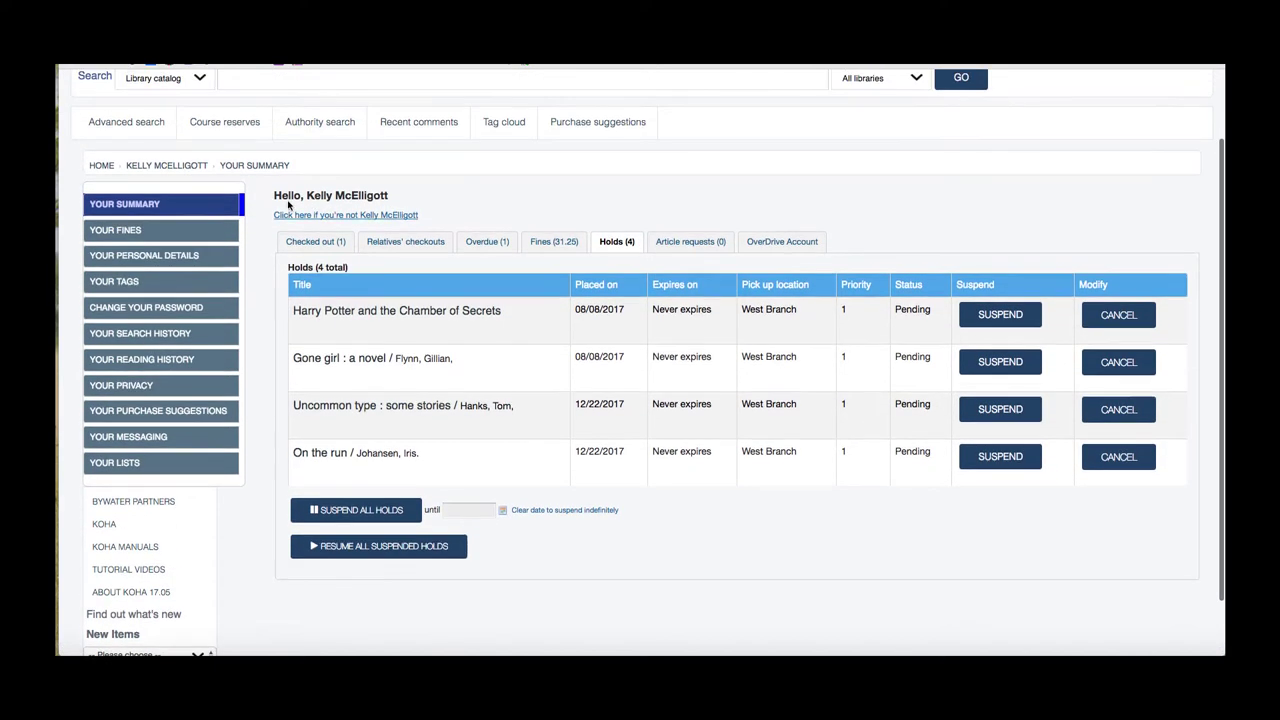
Step: From the account summary, open The outliers and show its Comments tab
{"action": "left_click", "coordinate": [152, 240]}
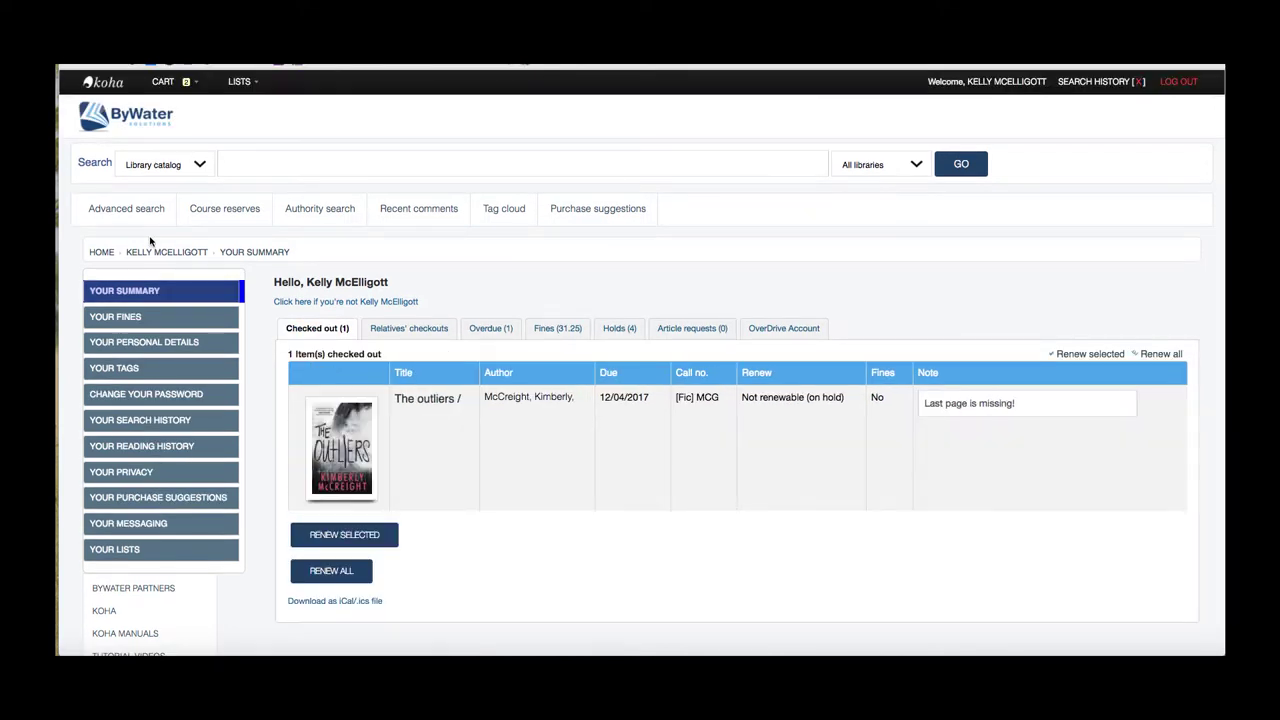
{"action": "left_click", "coordinate": [402, 401]}
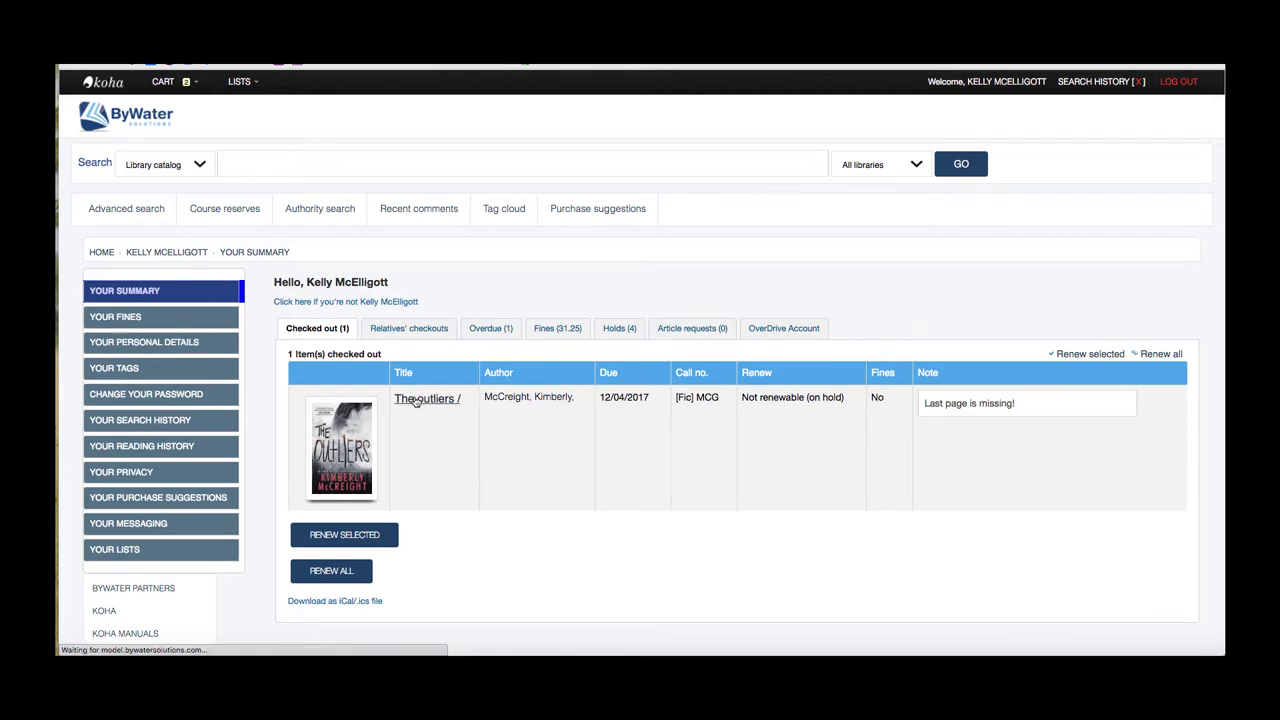
{"action": "scroll", "coordinate": [416, 401], "scroll_direction": "down", "scroll_amount": 1}
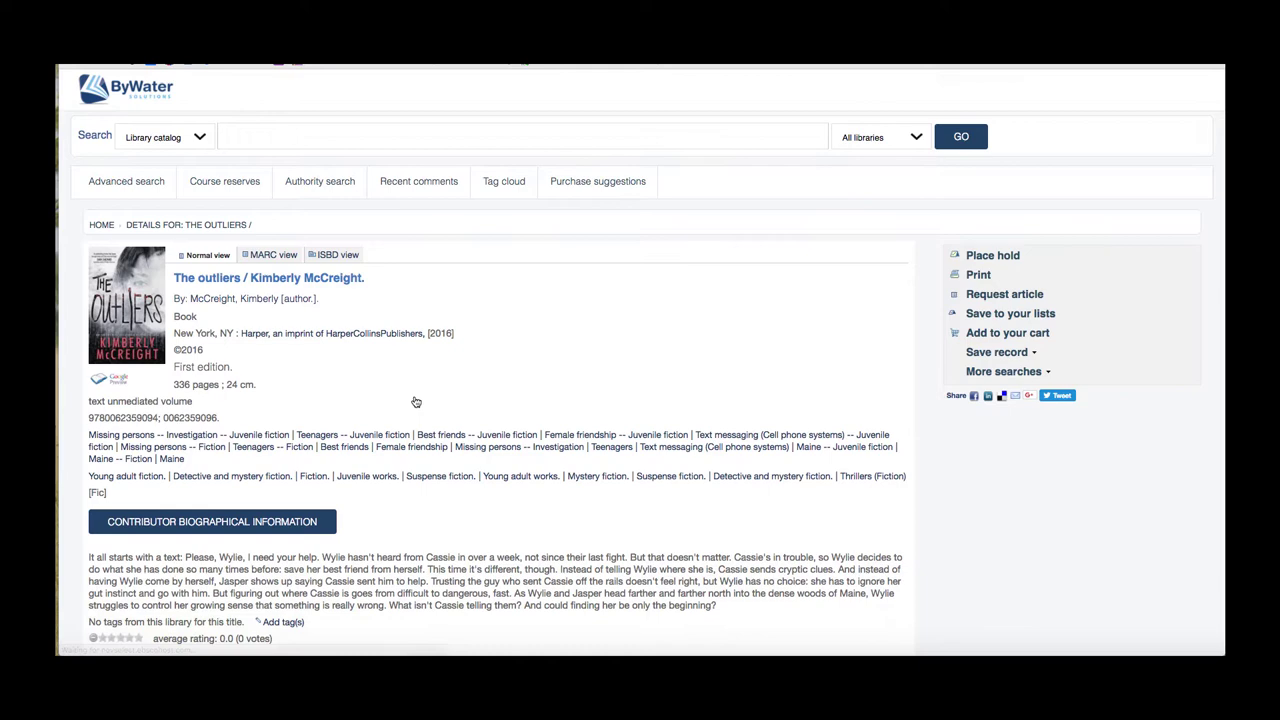
{"action": "scroll", "coordinate": [416, 401], "scroll_direction": "down", "scroll_amount": 2}
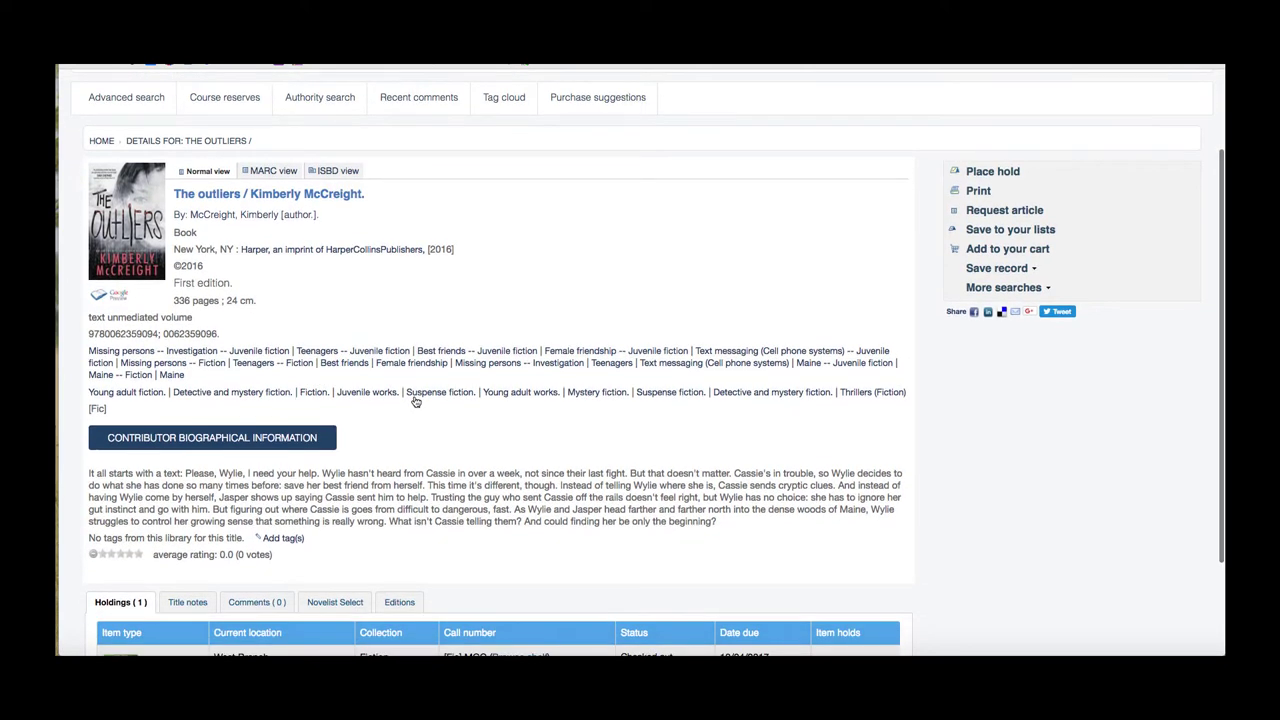
{"action": "scroll", "coordinate": [416, 401], "scroll_direction": "down", "scroll_amount": 2}
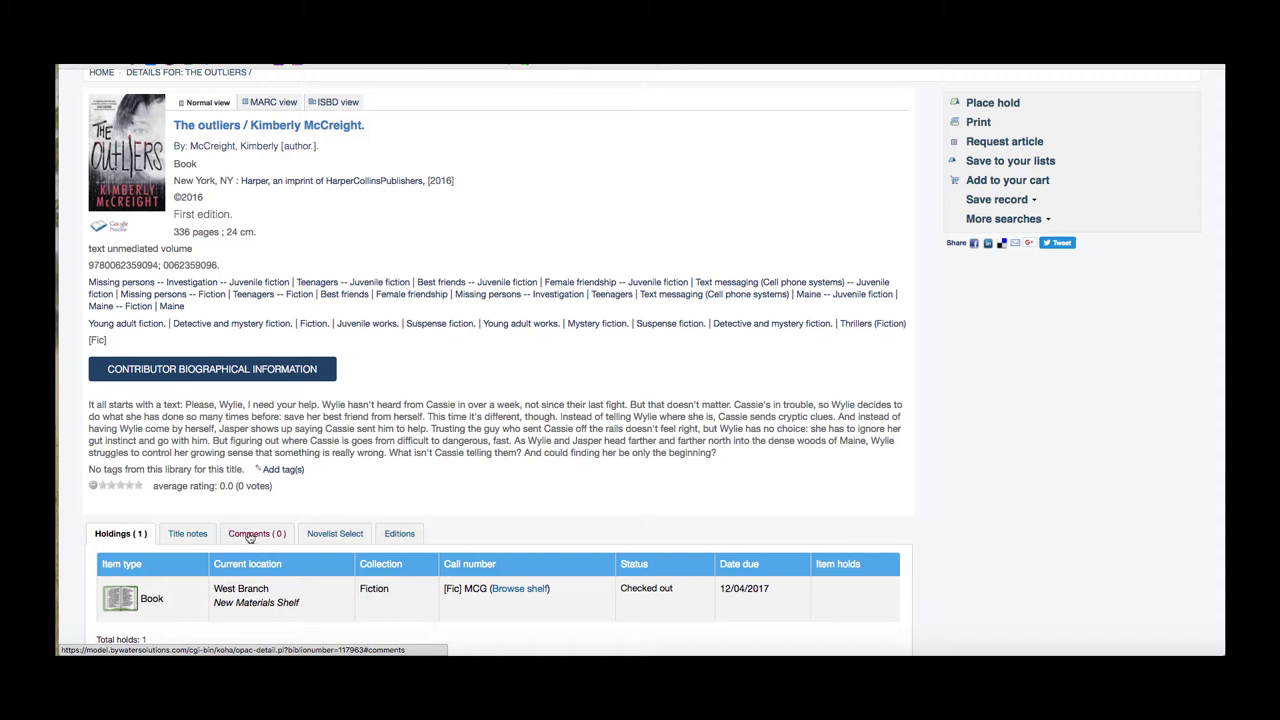
{"action": "left_click", "coordinate": [252, 540]}
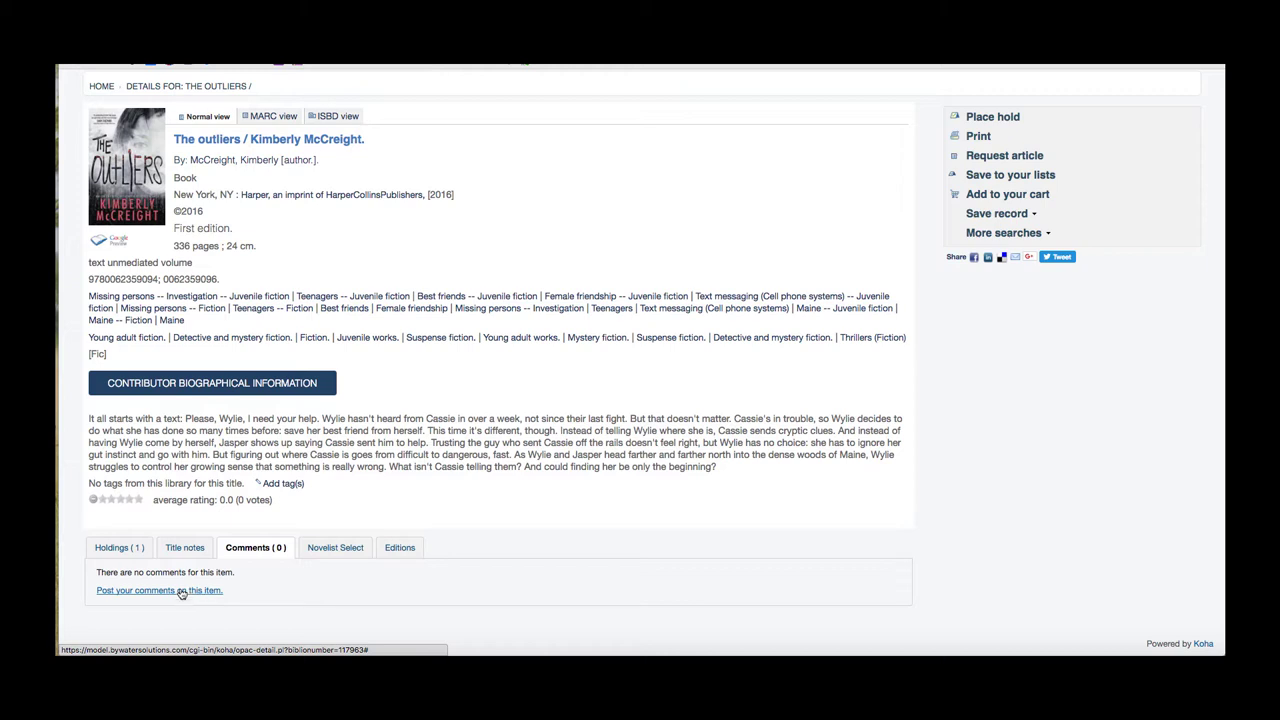
Step: Submit the comment 'This is another great Kimberly McCreight book! Amazing!' on The outliers
{"action": "left_click", "coordinate": [181, 591]}
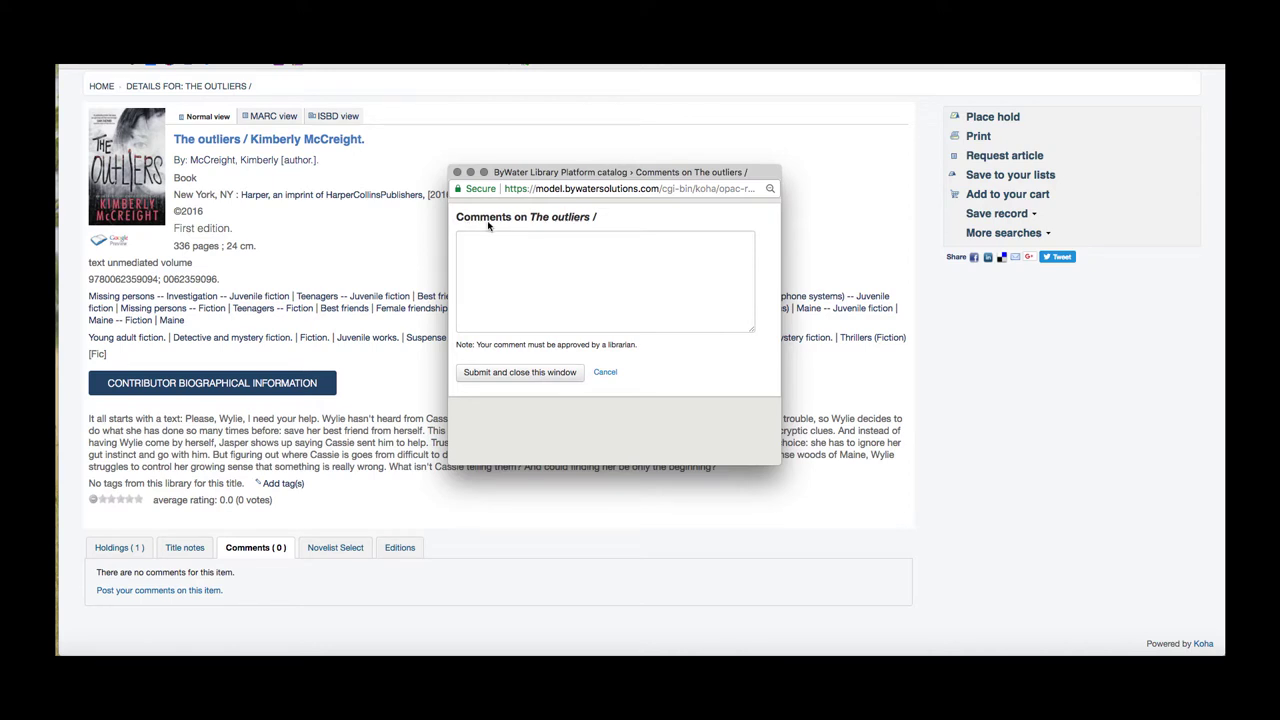
{"action": "left_click", "coordinate": [474, 244]}
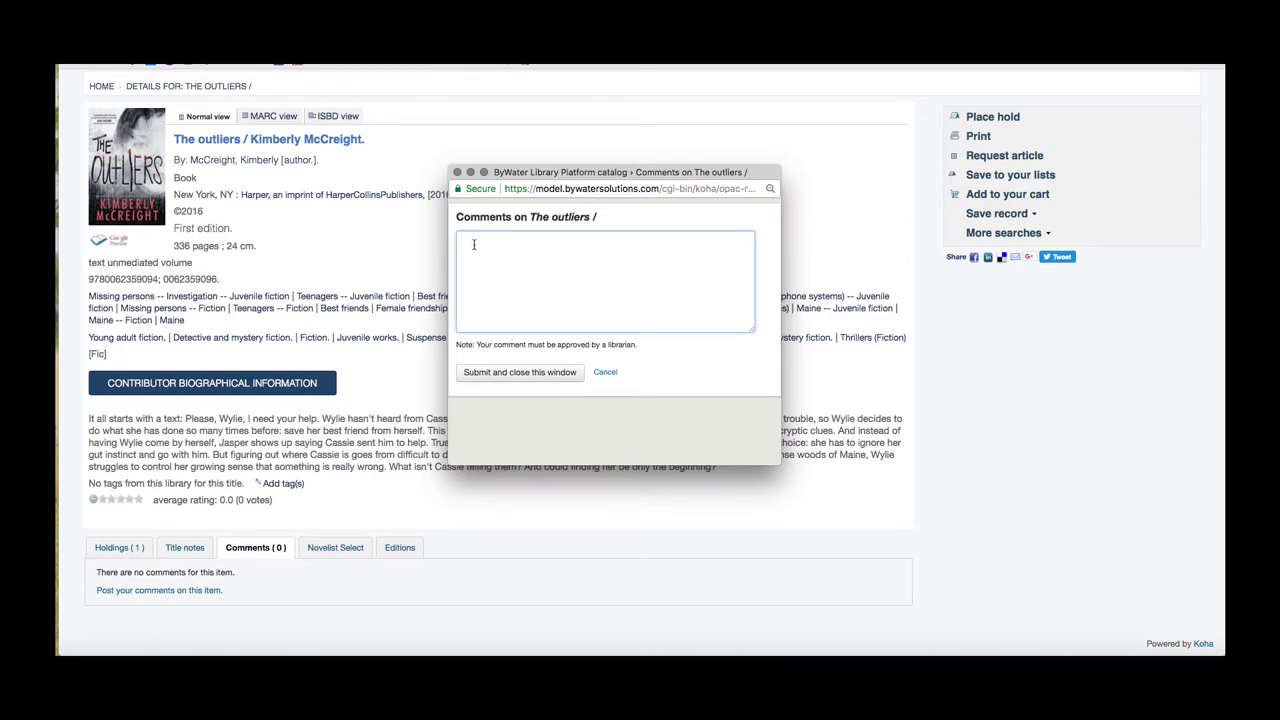
{"action": "type", "text": "This is another gratt"}
{"action": "key", "text": "BackSpace"}
{"action": "key", "text": "BackSpace"}
{"action": "type", "text": "eat Kimberly McCeright"}
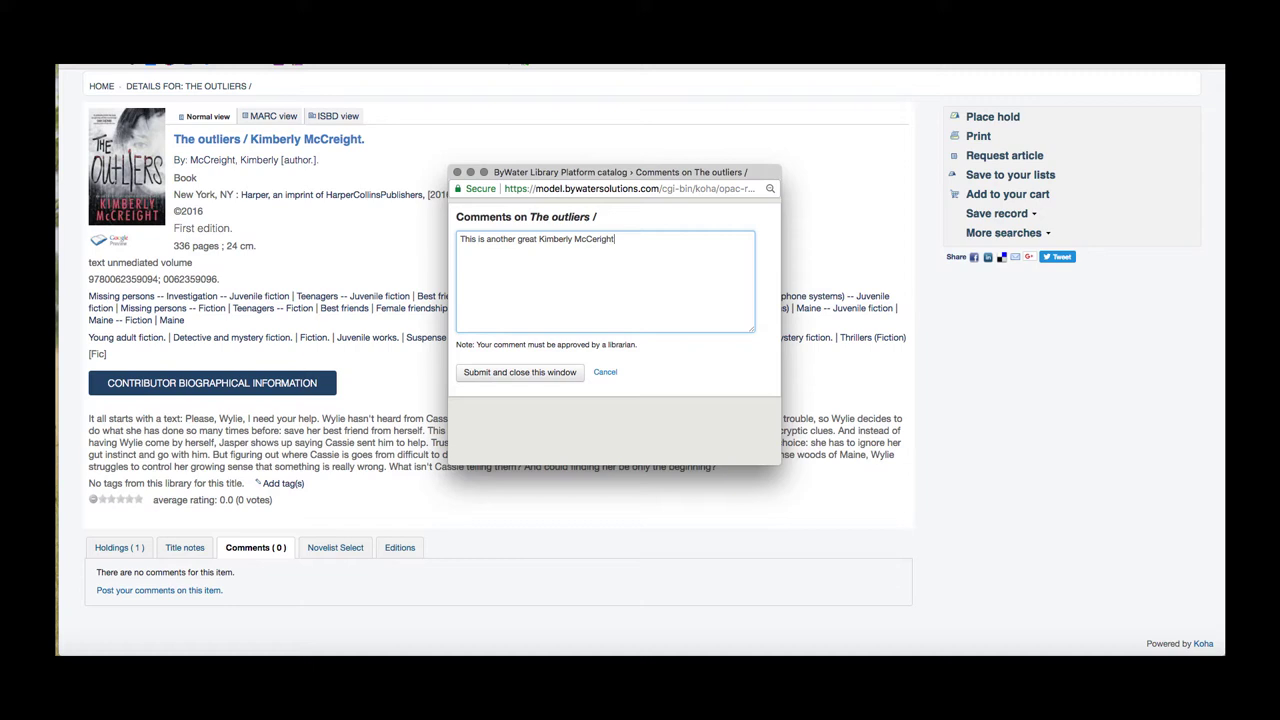
{"action": "type", "text": " book!  Amazing!"}
{"action": "left_click", "coordinate": [495, 374]}
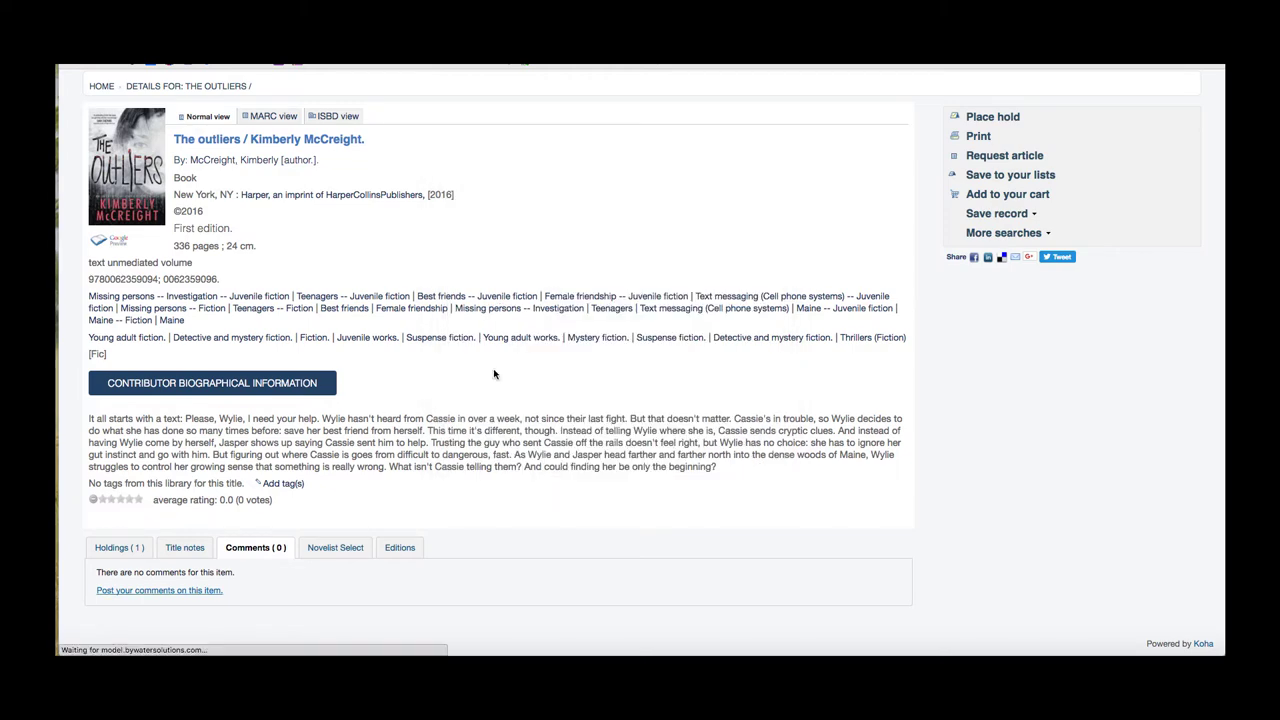